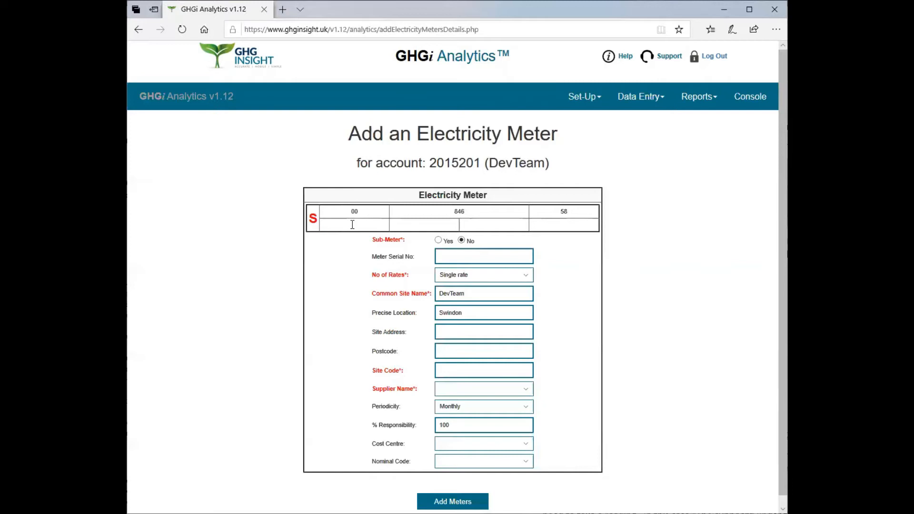
Complete the empty lower row of the meter's supply number with 11, 0077, 0031 and 111
{"action": "left_click", "coordinate": [425, 223]}
{"action": "type", "text": "0077"}
{"action": "left_click", "coordinate": [494, 223]}
{"action": "type", "text": "0031"}
{"action": "left_click", "coordinate": [565, 225]}
{"action": "type", "text": "111"}
{"action": "scroll", "coordinate": [481, 244], "scroll_direction": "down", "scroll_amount": 1}
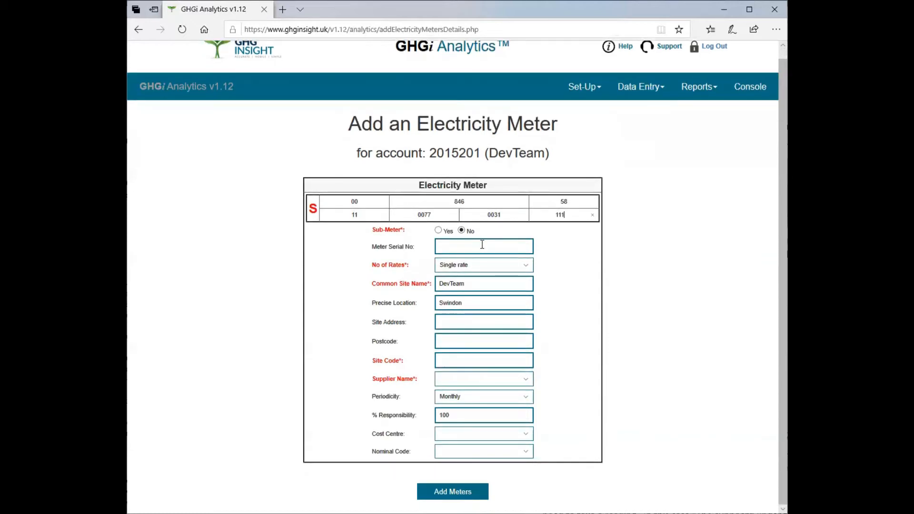
Enter K17D04116 as the meter serial number and set the number of rates to Day & night (2 rates)
{"action": "left_click", "coordinate": [483, 246]}
{"action": "type", "text": "K17D04116"}
{"action": "left_click", "coordinate": [527, 265]}
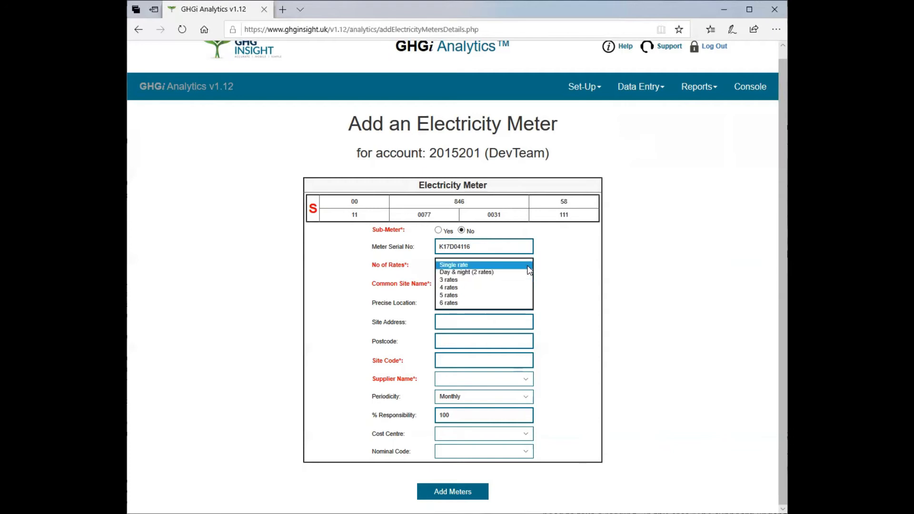
{"action": "left_click", "coordinate": [490, 272]}
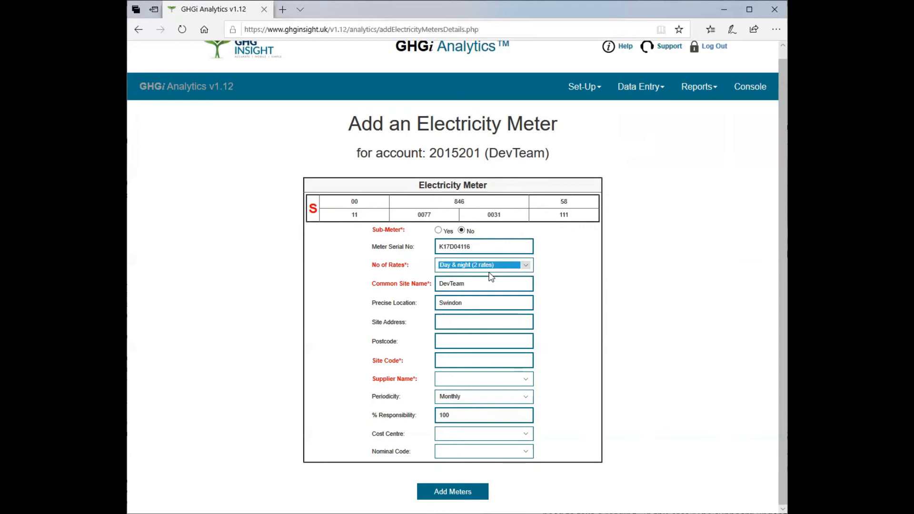
Replace the meter's common site name with HQ
{"action": "left_click_drag", "start_coordinate": [477, 285], "coordinate": [438, 284]}
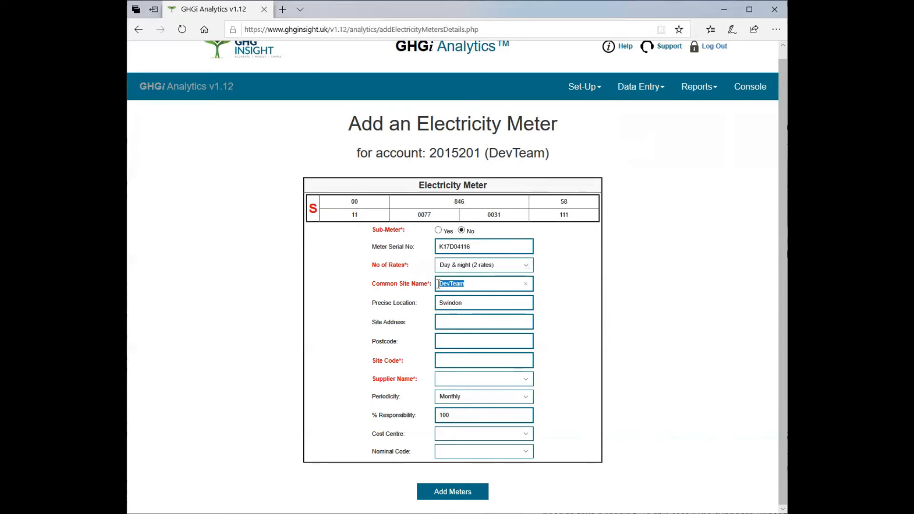
{"action": "left_click", "coordinate": [524, 284]}
{"action": "type", "text": "HQ"}
Replace the meter's precise location with "The cupboard under the stairs"
{"action": "left_click_drag", "start_coordinate": [461, 303], "coordinate": [431, 302]}
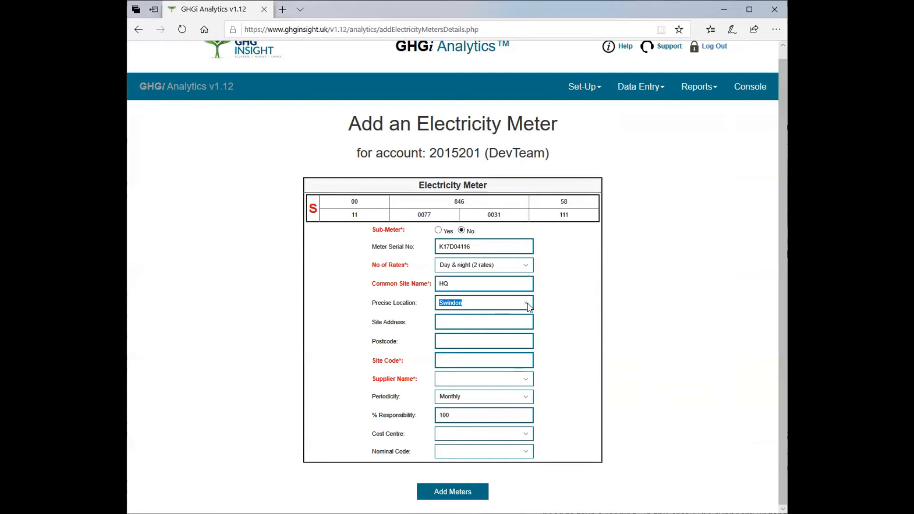
{"action": "type", "text": "The cupboard under the stairs"}
Fill in the meter's site address with the street and town
{"action": "left_click", "coordinate": [464, 323]}
{"action": "type", "text": "Big Lane"}
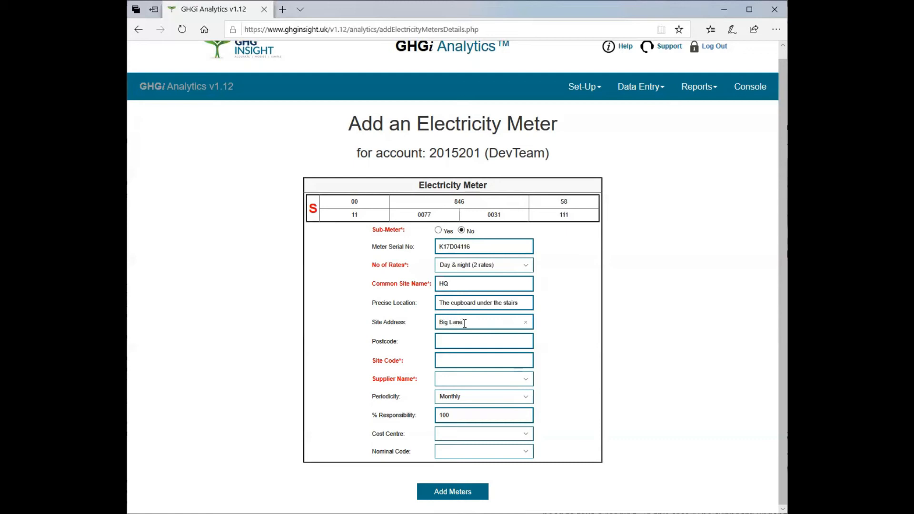
{"action": "type", "text": " Derby"}
Fill in the site's postcode
{"action": "left_click", "coordinate": [468, 323]}
{"action": "key", "text": "BackSpace"}
{"action": "type", "text": "D"}
{"action": "type", "text": "D"}
{"action": "type", "text": "E"}
{"action": "type", "text": "99"}
{"action": "type", "text": " 0"}
{"action": "type", "text": "ZZ"}
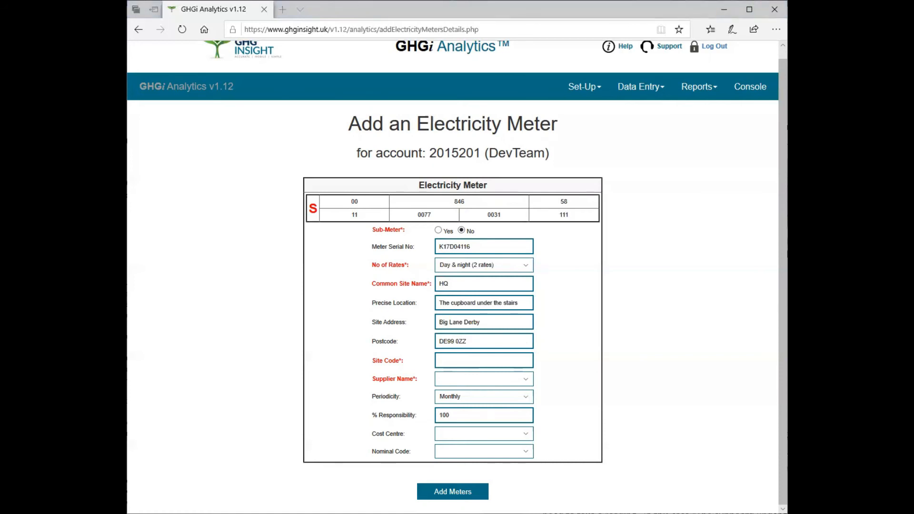
Enter Wood12345 as the meter's site code
{"action": "key", "text": "alt+Tab"}
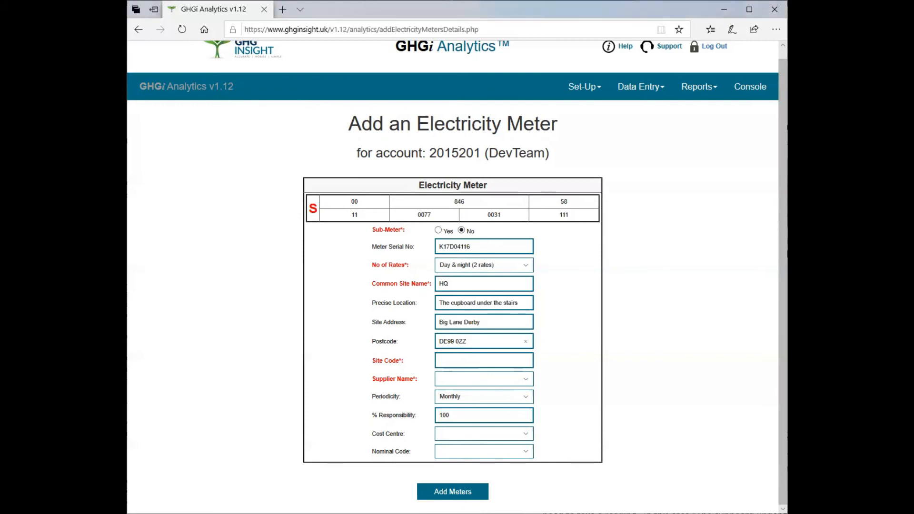
{"action": "left_click", "coordinate": [459, 363]}
{"action": "type", "text": "Wood12345"}
Choose Orsted as the electricity supplier for the meter
{"action": "left_click", "coordinate": [526, 380]}
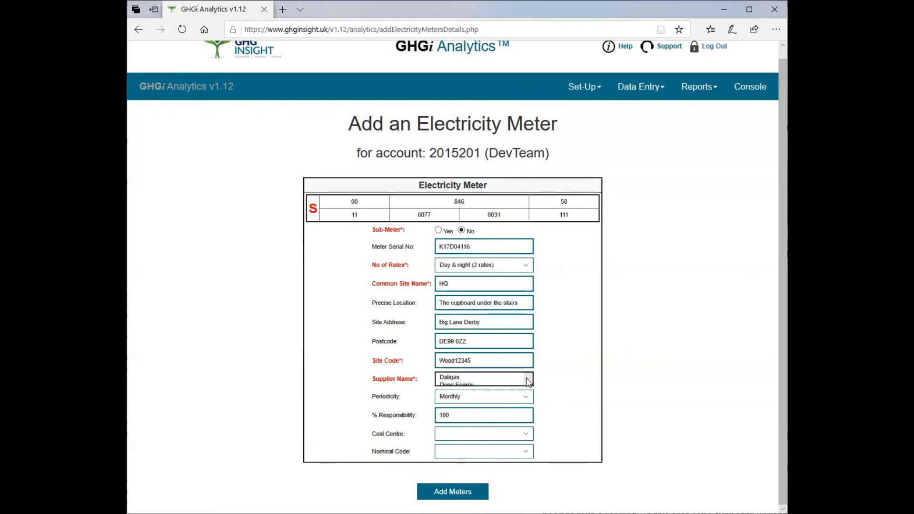
{"action": "scroll", "coordinate": [492, 406], "scroll_direction": "down", "scroll_amount": 3}
{"action": "scroll", "coordinate": [492, 406], "scroll_direction": "down", "scroll_amount": 2}
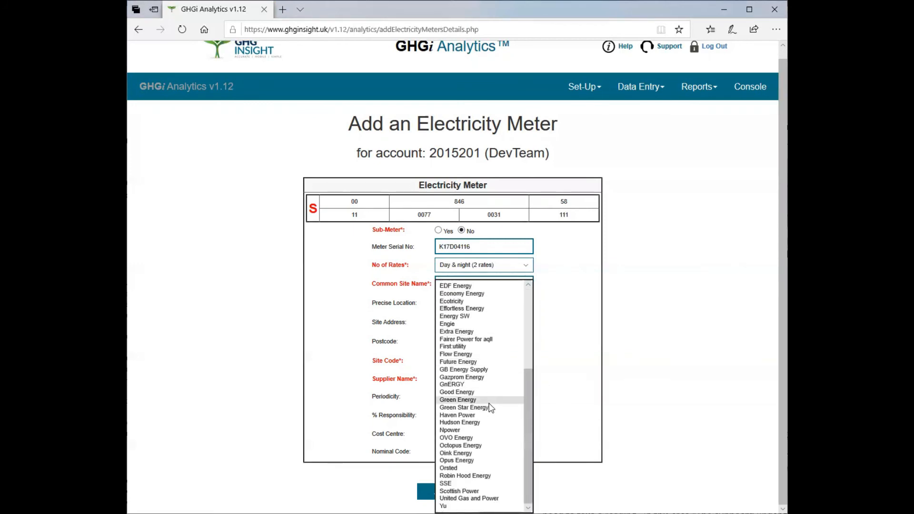
{"action": "left_click", "coordinate": [455, 468]}
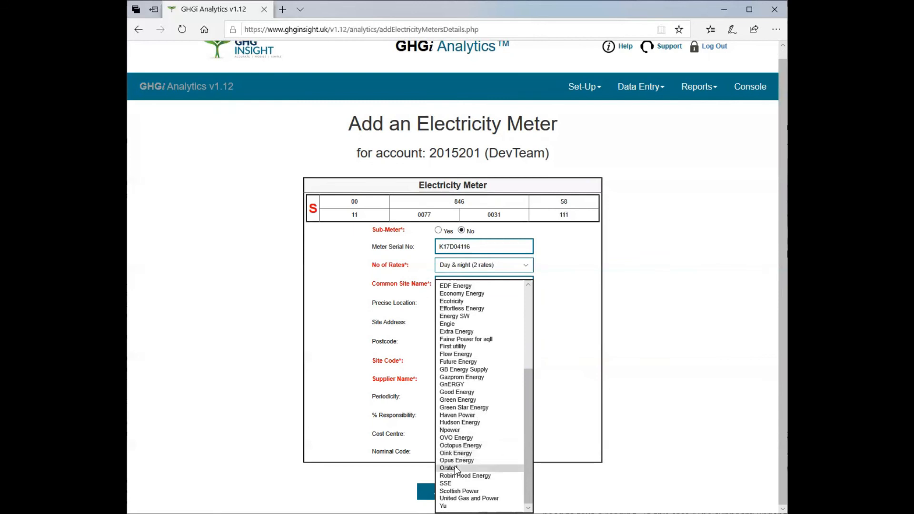
Choose Monthly as the periodicity and submit the form to add the meter
{"action": "left_click", "coordinate": [475, 401]}
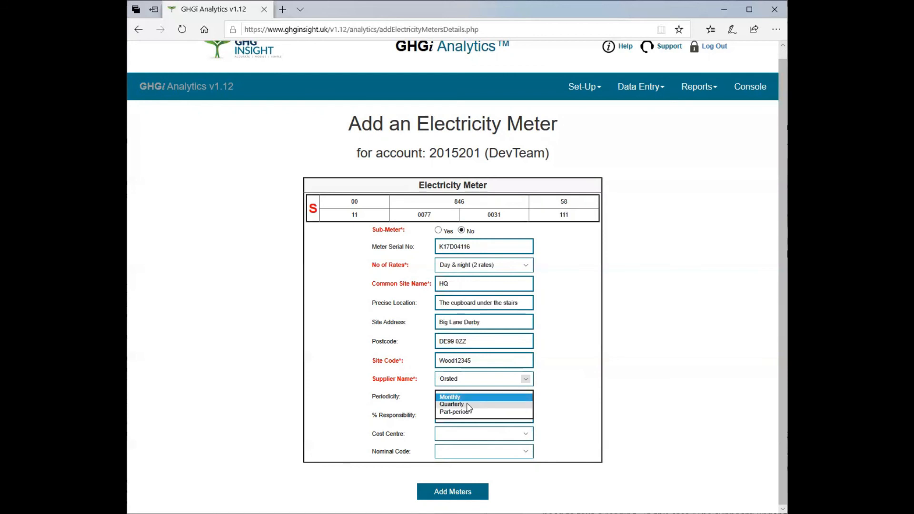
{"action": "left_click", "coordinate": [460, 398]}
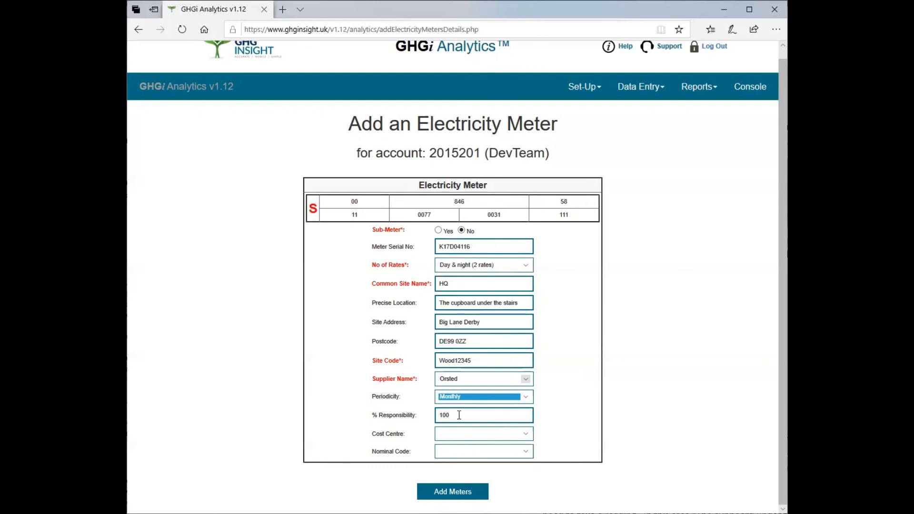
{"action": "left_click", "coordinate": [456, 494]}
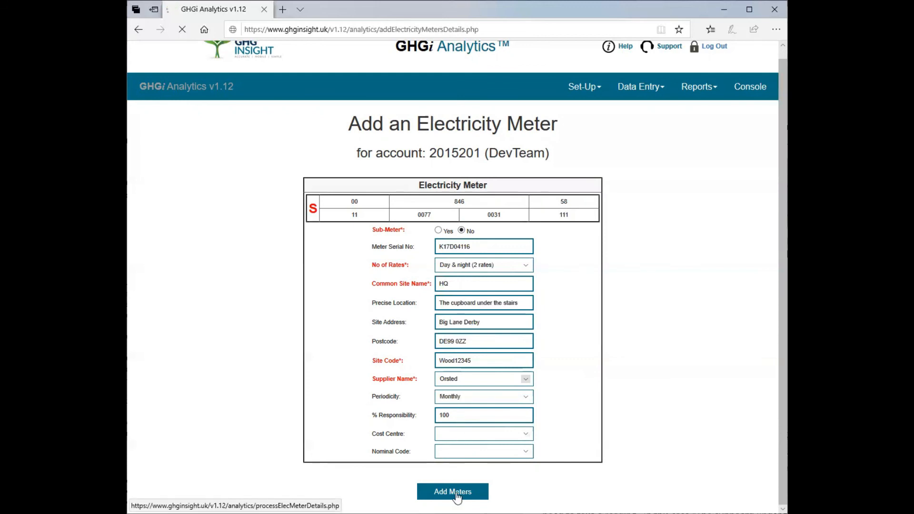